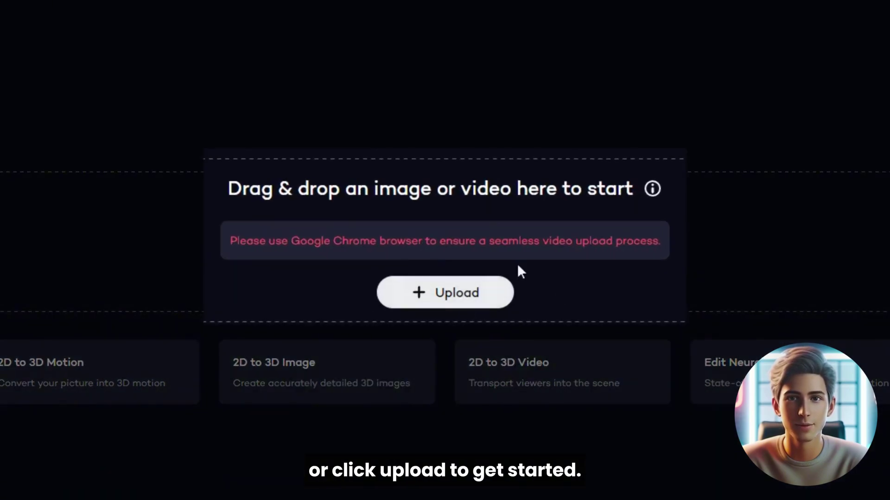
Step: Open the upload limits and review the supported formats, sizes and resolutions for images and videos
left_click(623, 197)
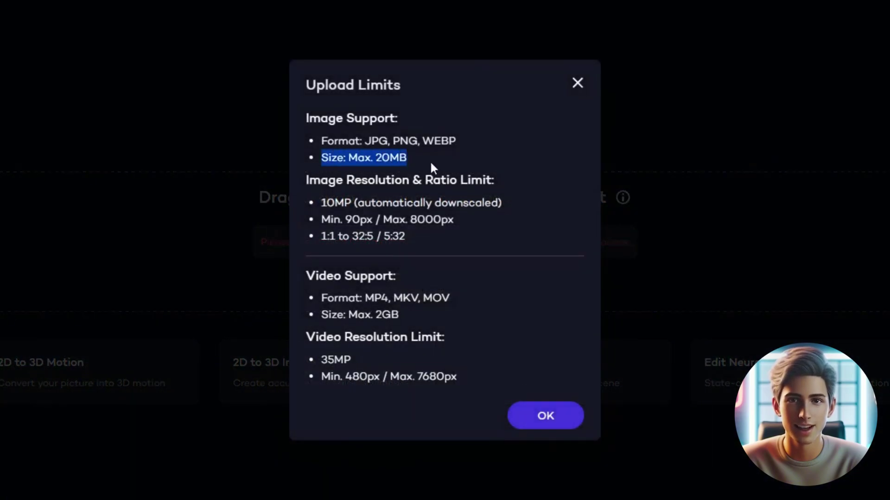
left_click(324, 138)
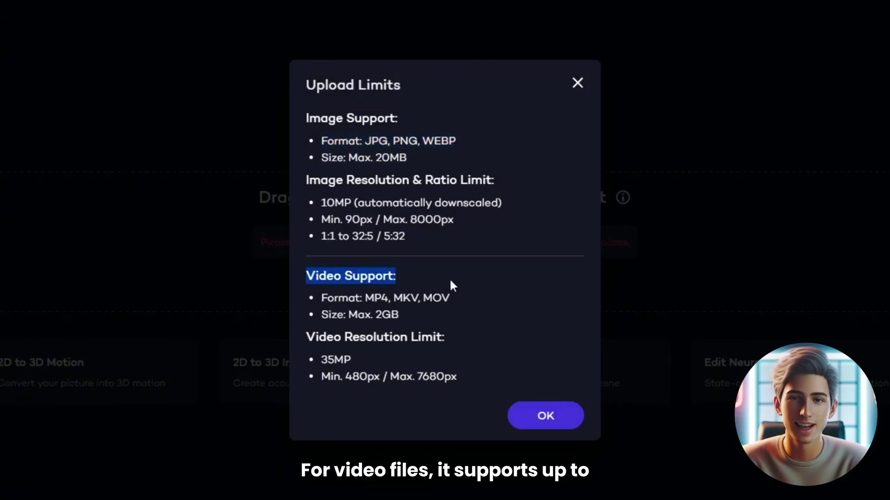
left_click_drag(314, 315, 426, 326)
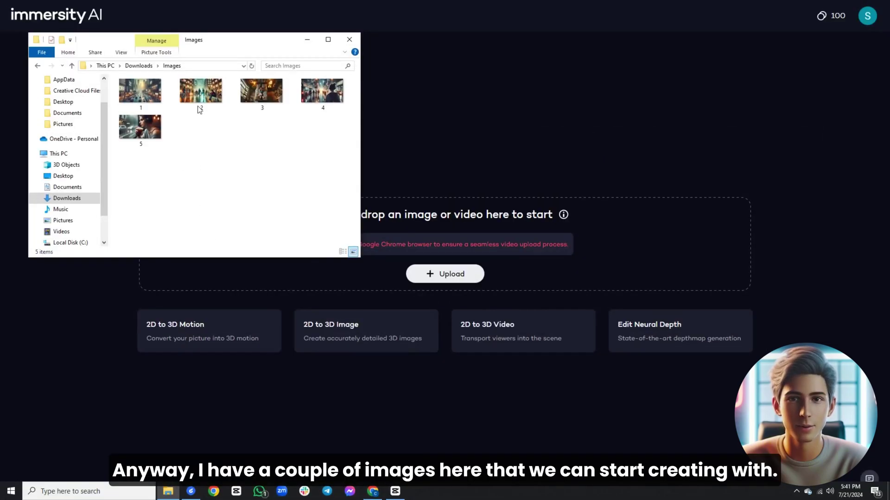
Step: Upload image 4 from the Images folder in Downloads to the 3D converter
left_click_drag(130, 179, 329, 92)
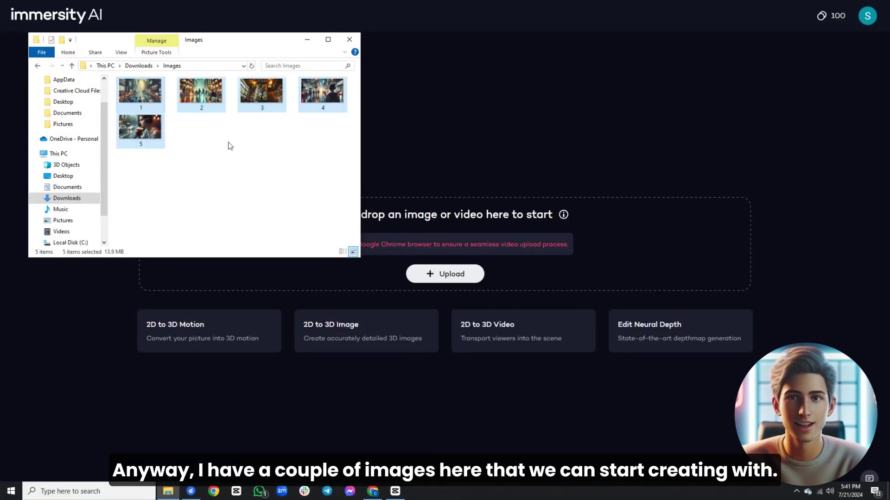
left_click(315, 93)
left_click_drag(321, 87, 454, 238)
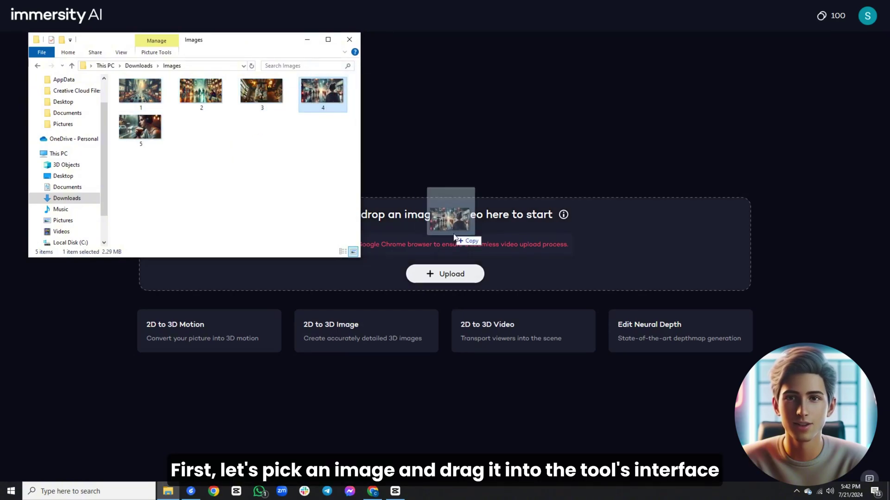
left_click_drag(492, 269, 492, 268)
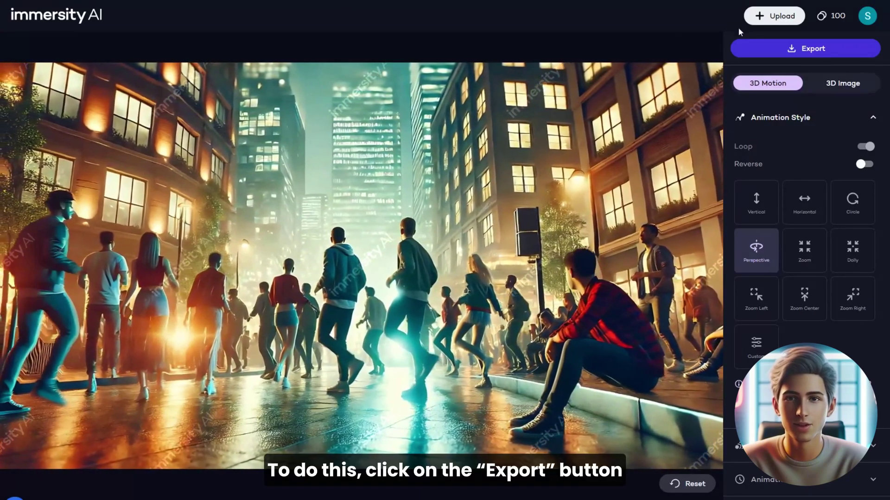
Step: Open the export formats and read the descriptions of MP4 3D Motion, GIF 3D Motion and PNG Depth Map
left_click(825, 55)
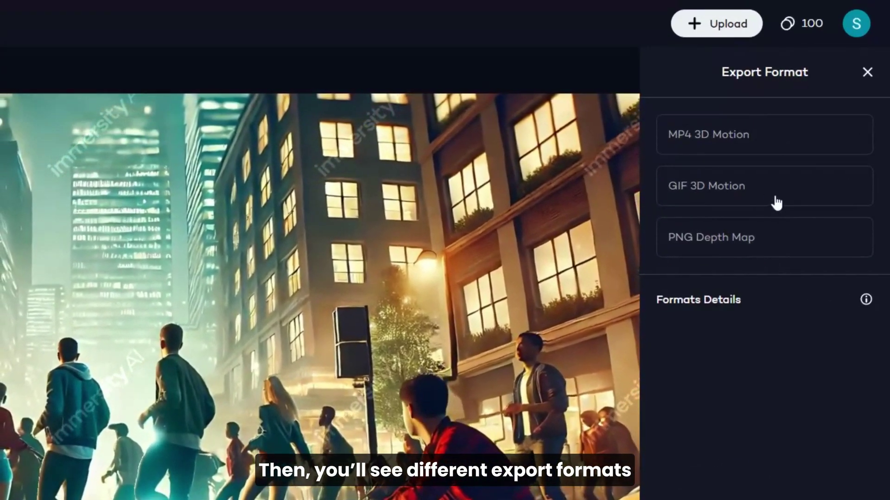
left_click(788, 139)
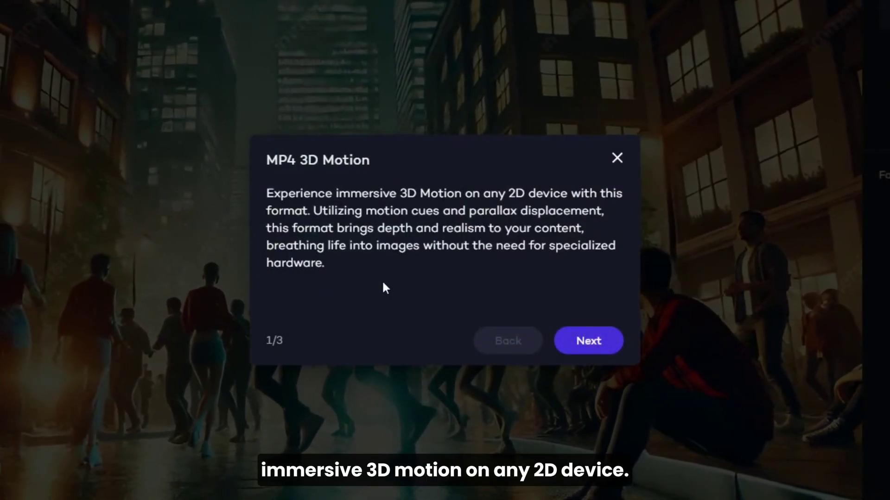
left_click_drag(266, 192, 309, 211)
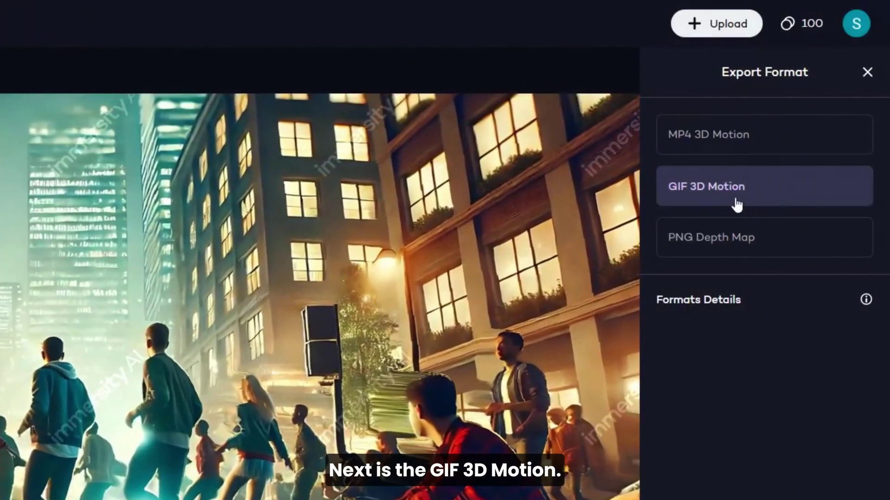
left_click(866, 300)
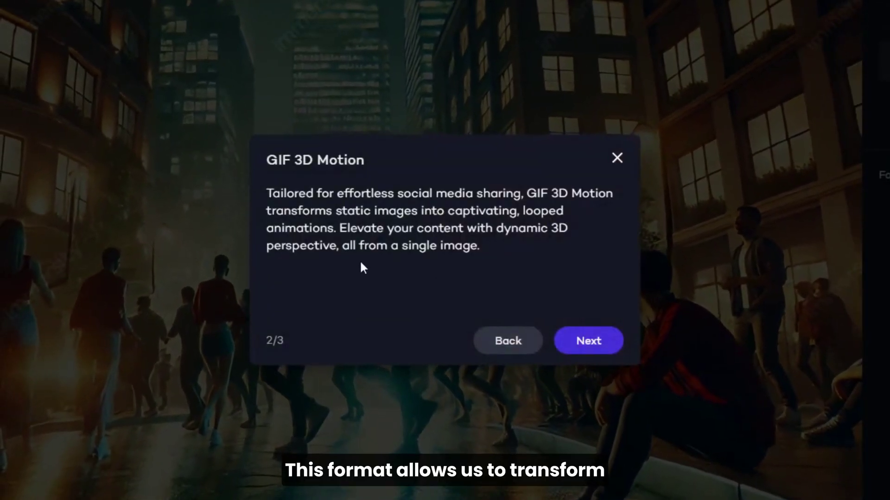
left_click_drag(267, 193, 485, 211)
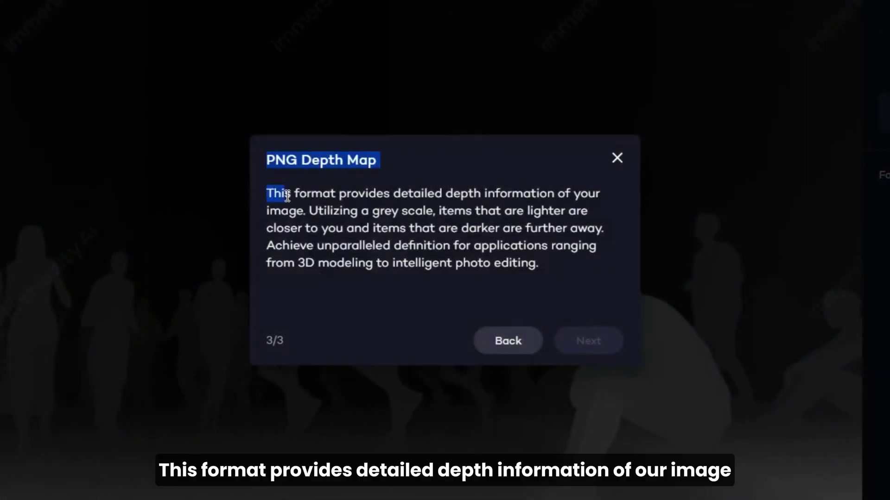
left_click_drag(287, 195, 307, 219)
left_click(309, 213)
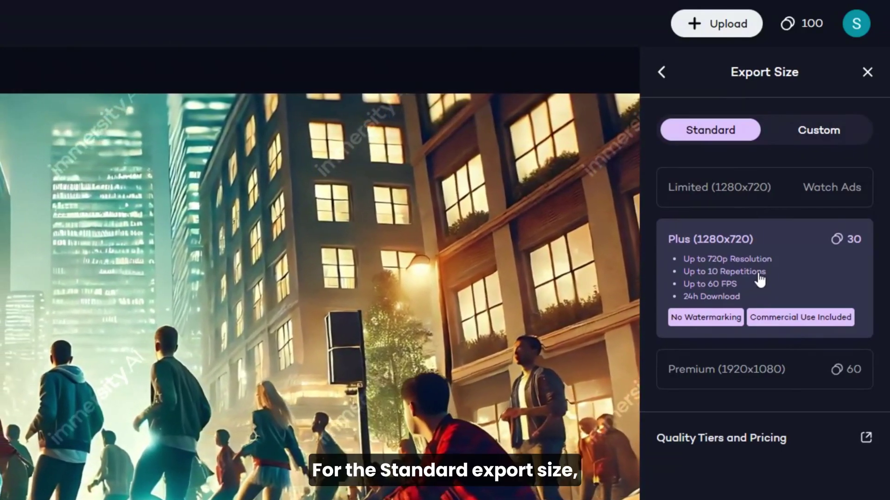
Step: Compare the Limited, Plus and Premium standard export sizes and view the custom resolution option
left_click(766, 201)
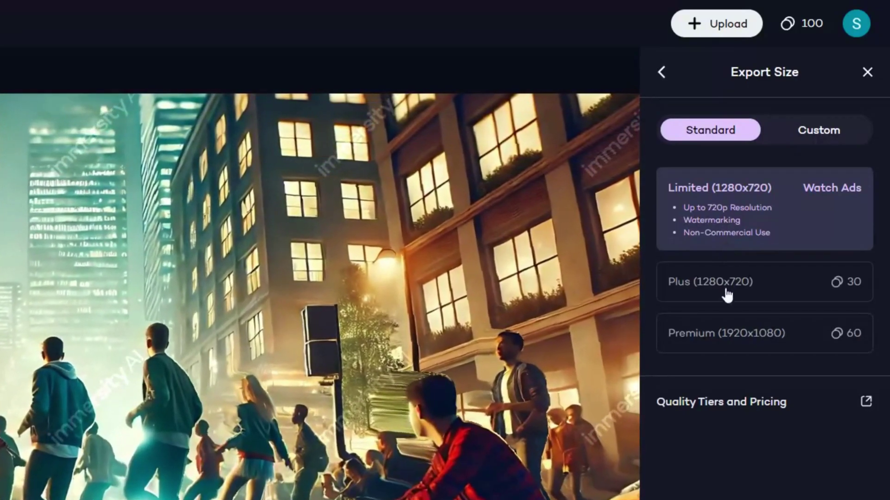
left_click(726, 294)
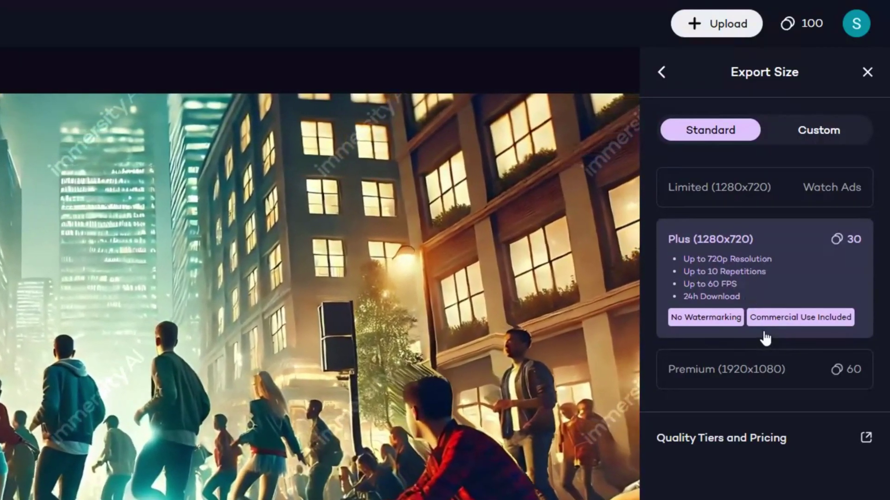
left_click(722, 373)
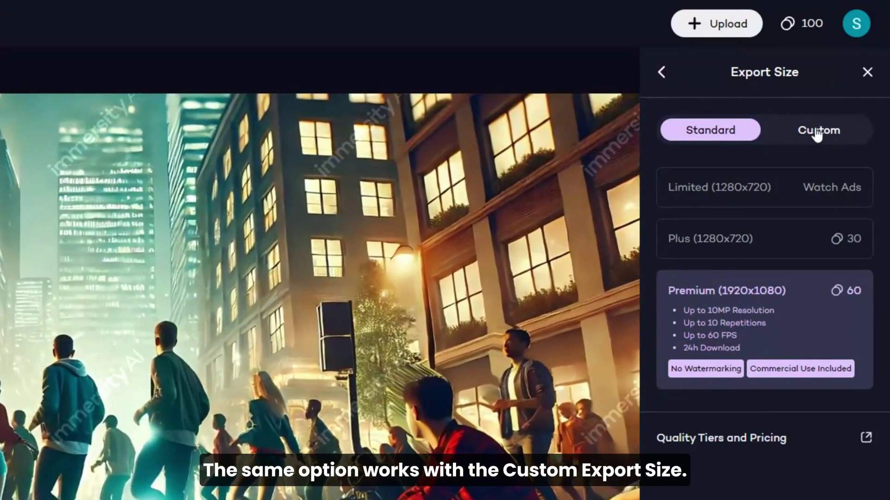
left_click(817, 135)
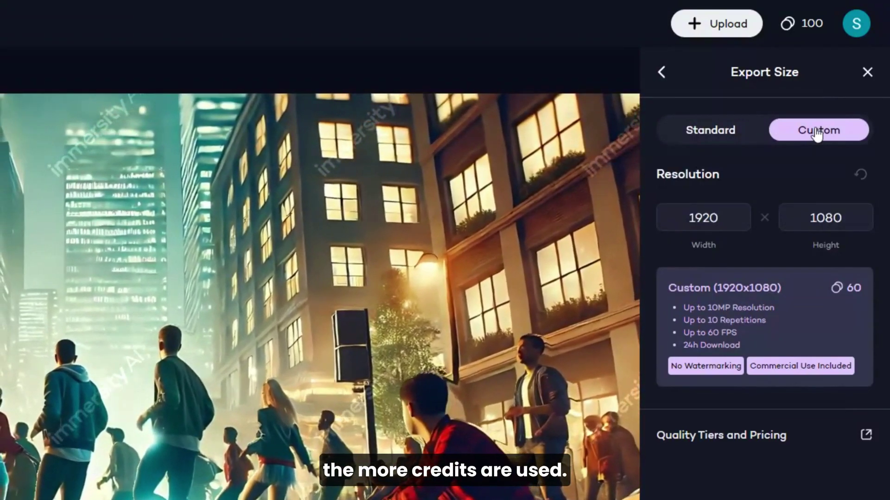
Step: Export the 3D motion at the standard Limited (1280x720) size
left_click(710, 130)
left_click(723, 207)
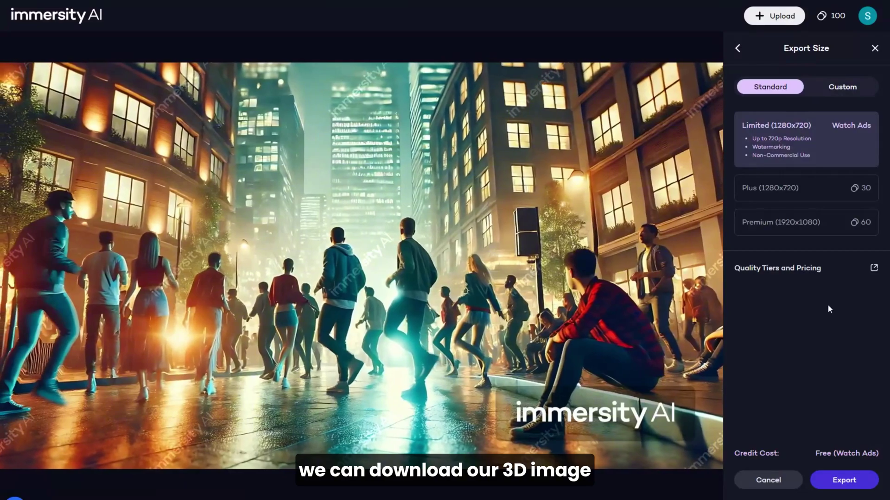
left_click(843, 480)
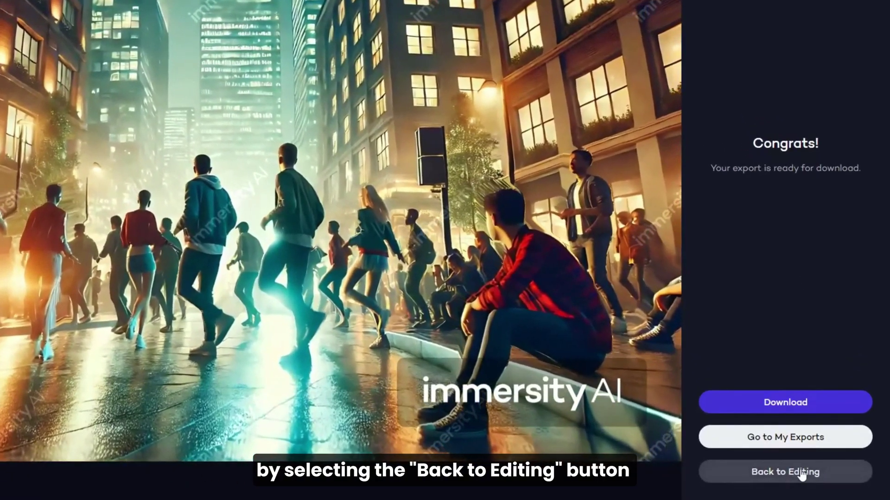
Step: Return to editing, discard the current work to start a new upload, and close the file browser
left_click(802, 473)
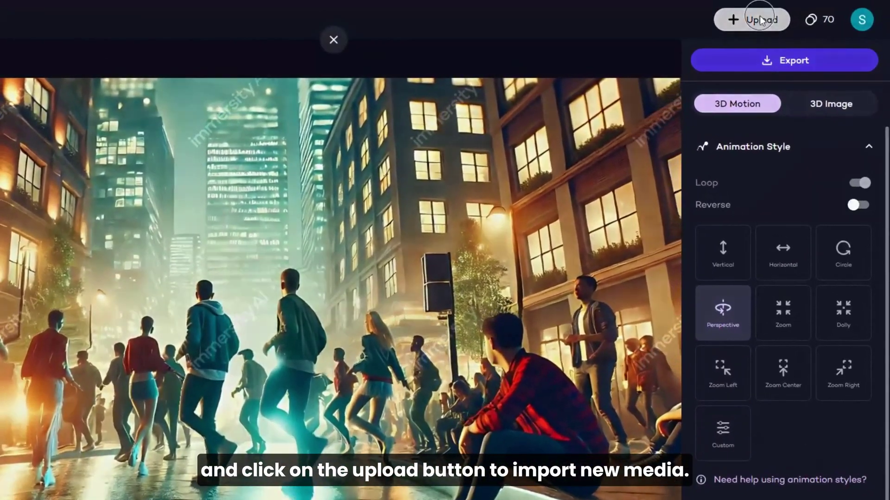
left_click(786, 16)
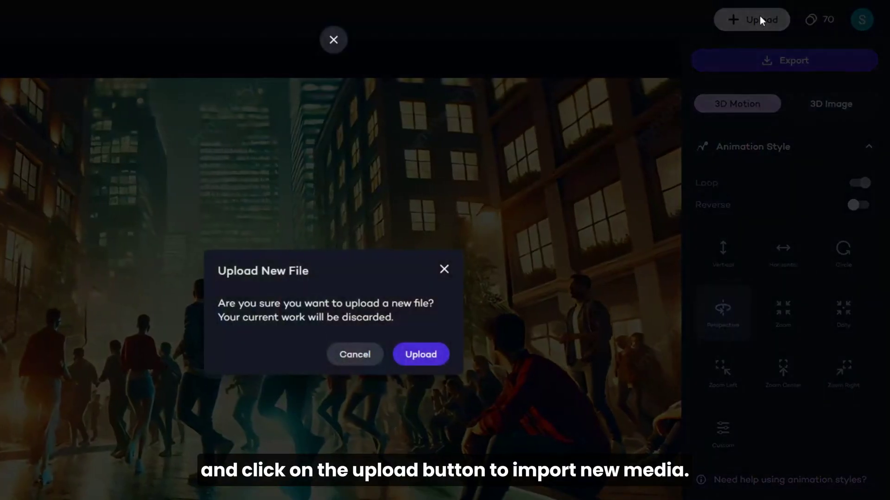
left_click(433, 355)
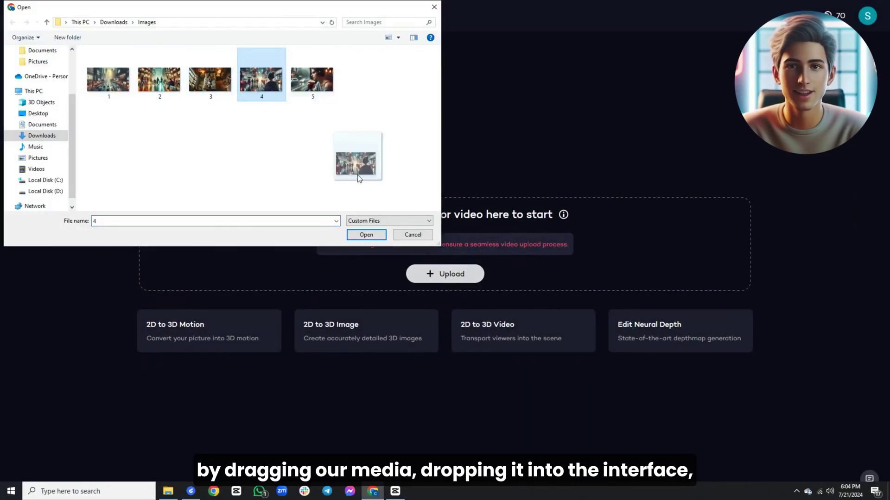
left_click_drag(359, 178, 428, 174)
left_click(433, 7)
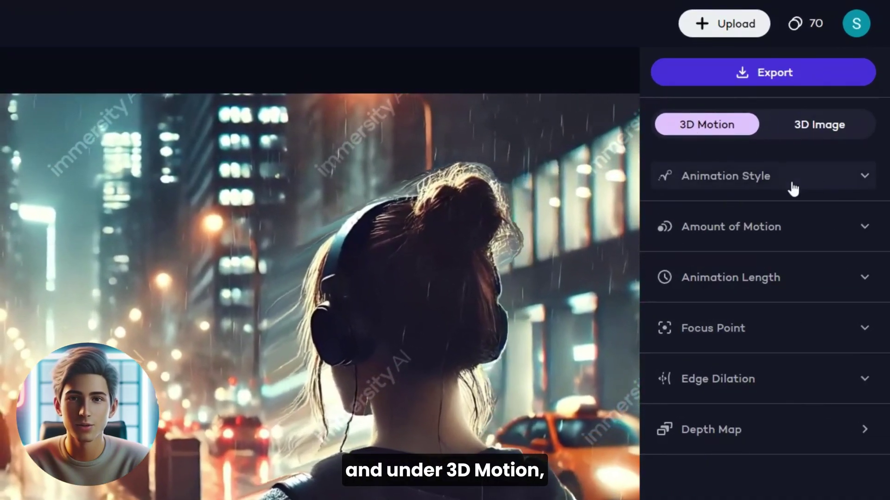
Step: View the animation styles, test the Amount of Motion at 99%, 7% and 0%, and return it to 40%
left_click(832, 183)
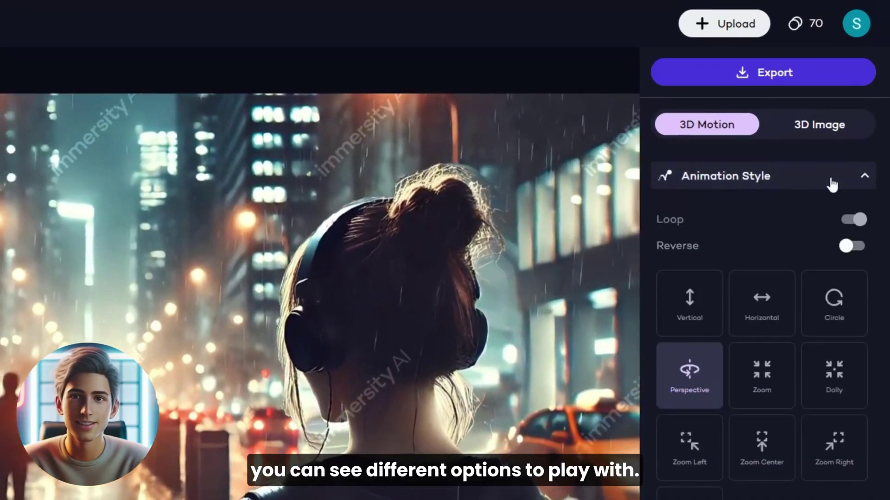
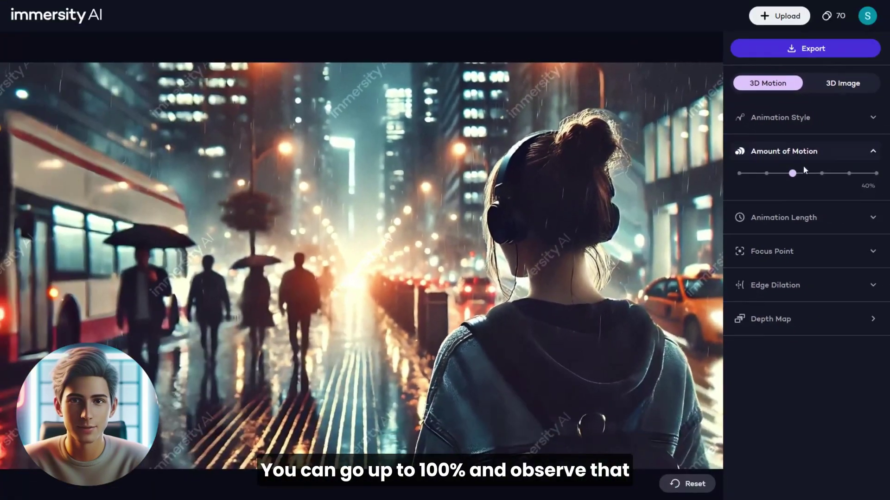
left_click(876, 175)
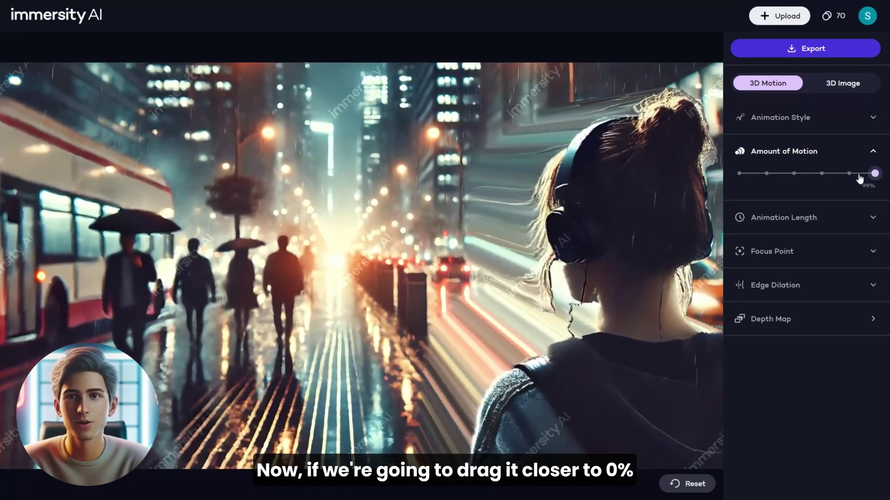
left_click_drag(860, 179, 756, 179)
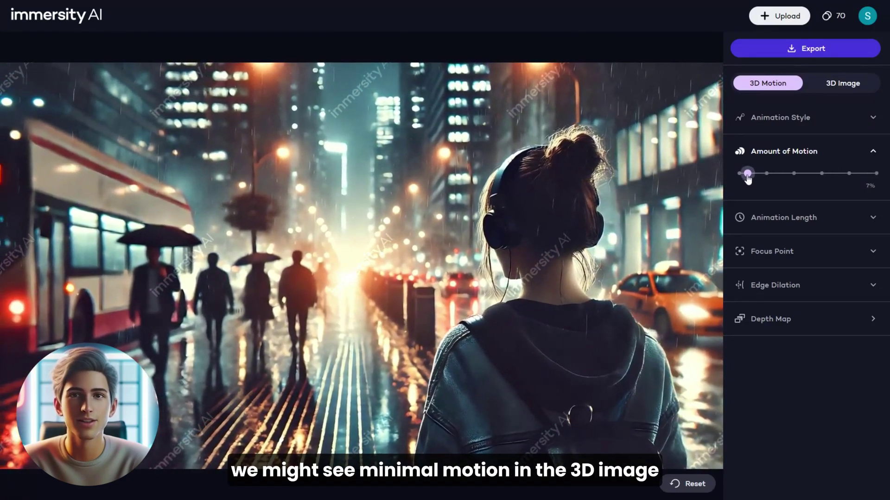
left_click_drag(747, 178, 708, 179)
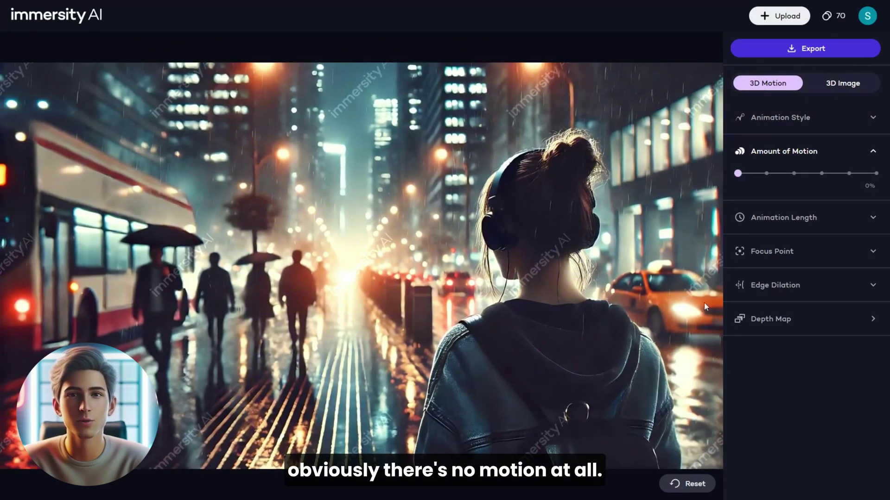
left_click(793, 175)
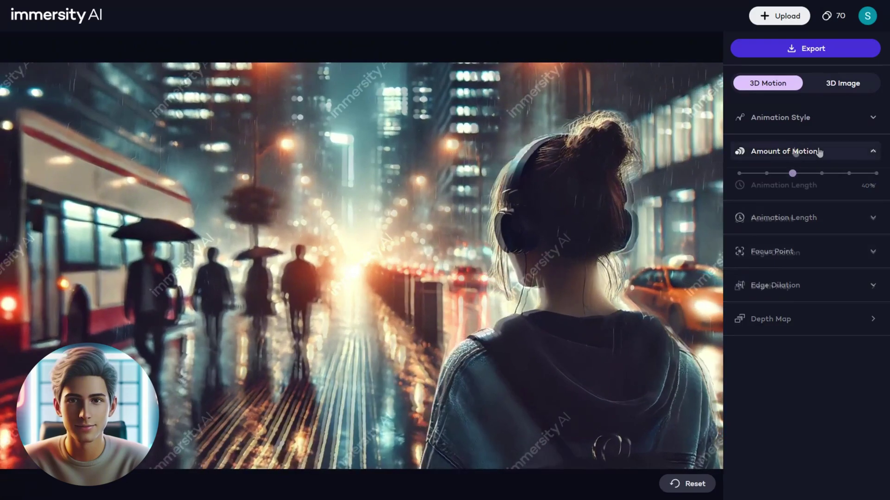
left_click(794, 151)
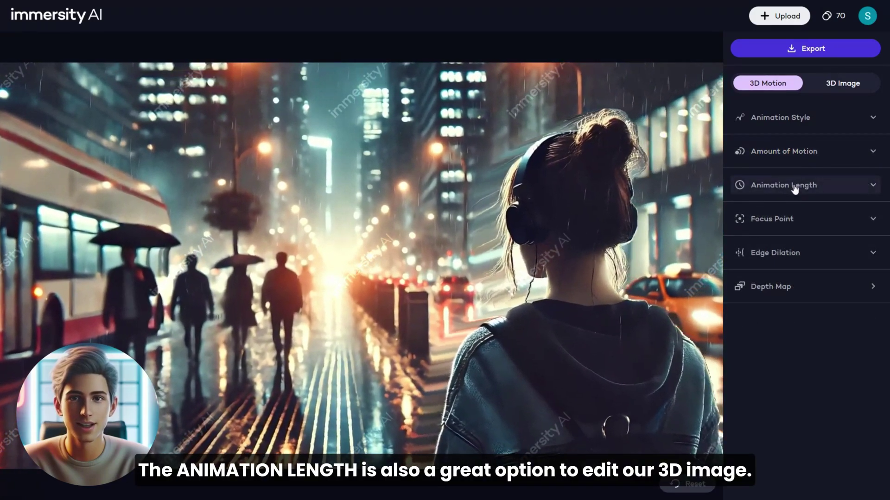
Step: Set the Animation Length to 10 seconds, and test the Focus Point at Close before returning it to the middle
left_click(818, 186)
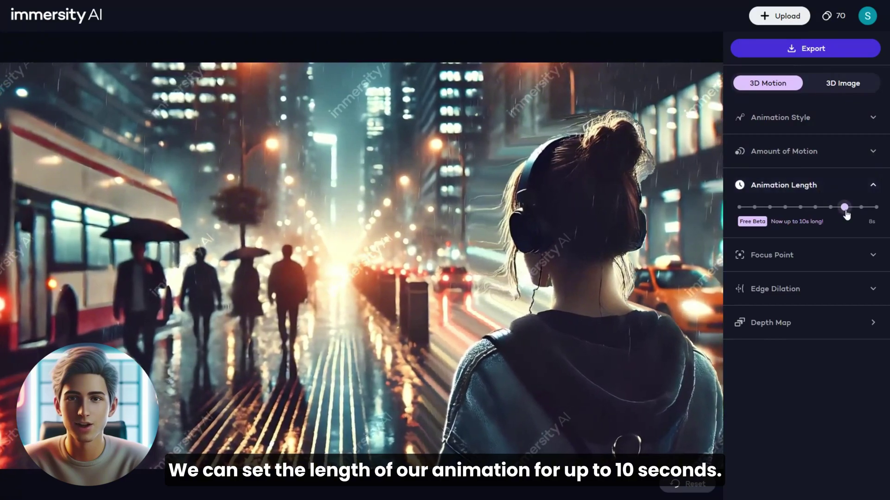
left_click(876, 208)
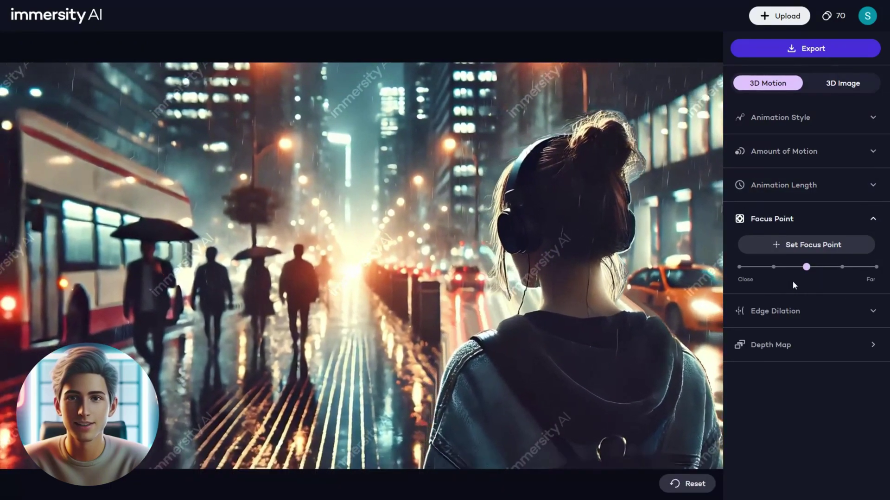
left_click_drag(809, 268, 741, 275)
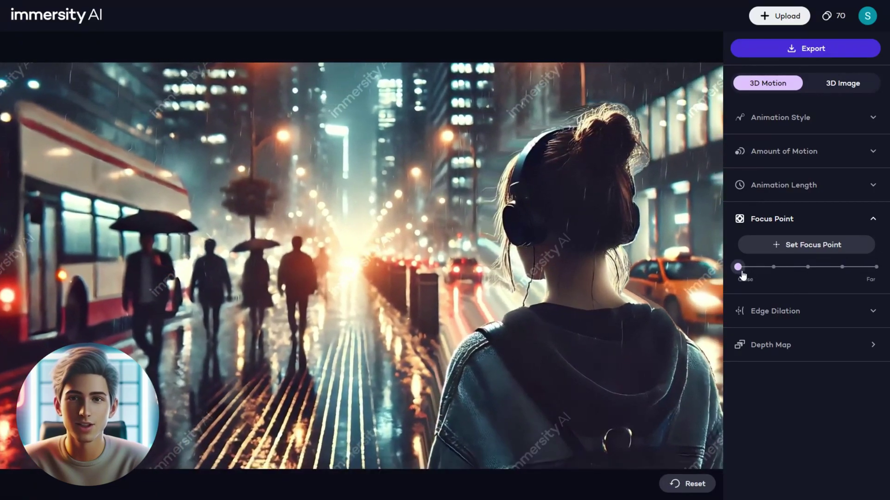
left_click_drag(742, 276, 812, 277)
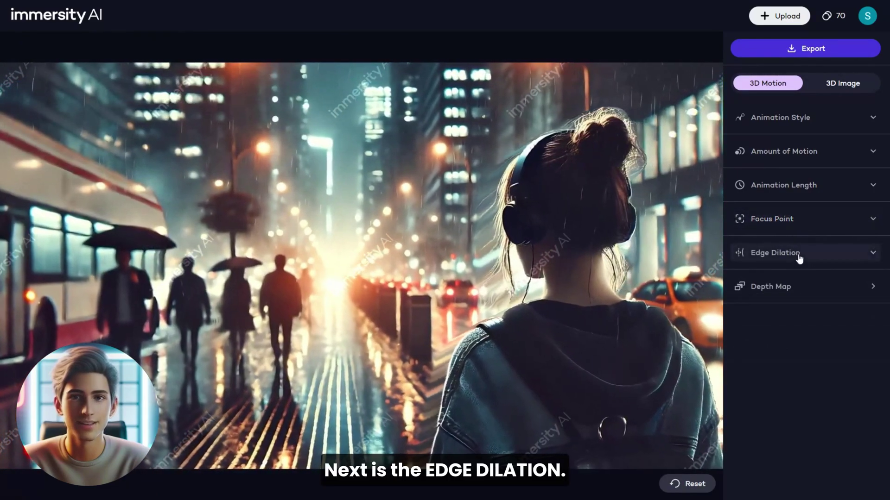
Step: Test the Edge Dilation at 10% and close to 100%, and return it to 40%
left_click(798, 253)
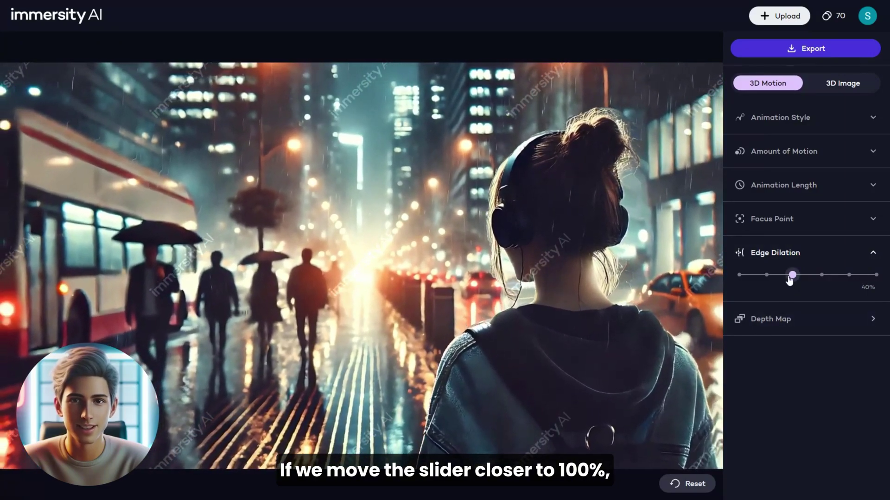
left_click_drag(792, 275, 751, 280)
left_click(864, 278)
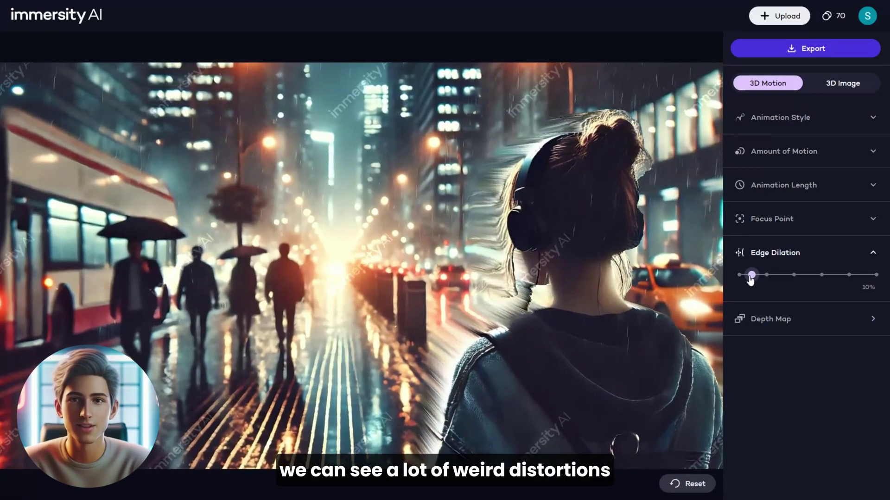
left_click_drag(750, 280, 806, 278)
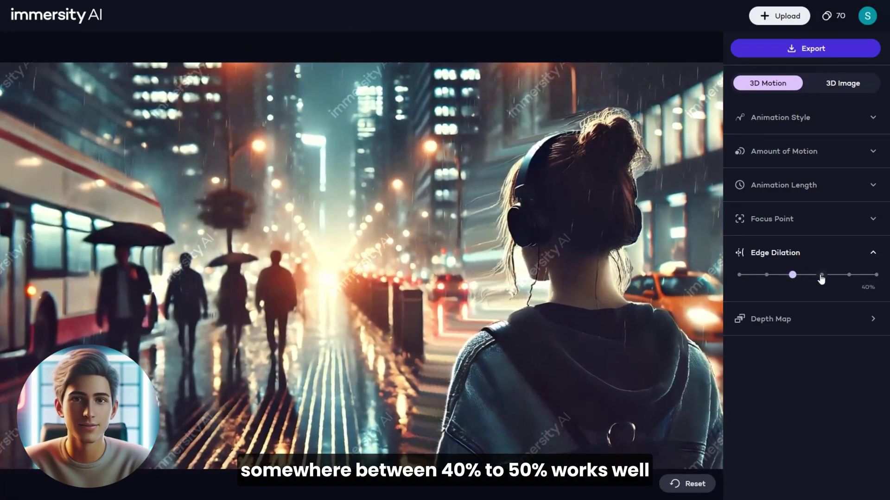
left_click(821, 277)
left_click(830, 257)
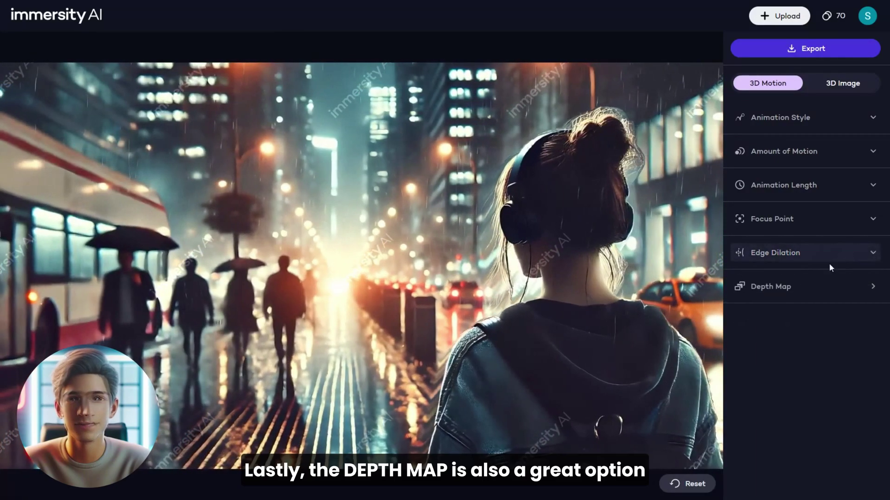
Step: Open the Depth Map for editing, preview the motion with the grey depth brushed over the woman's head, and undo the brush change
left_click(784, 287)
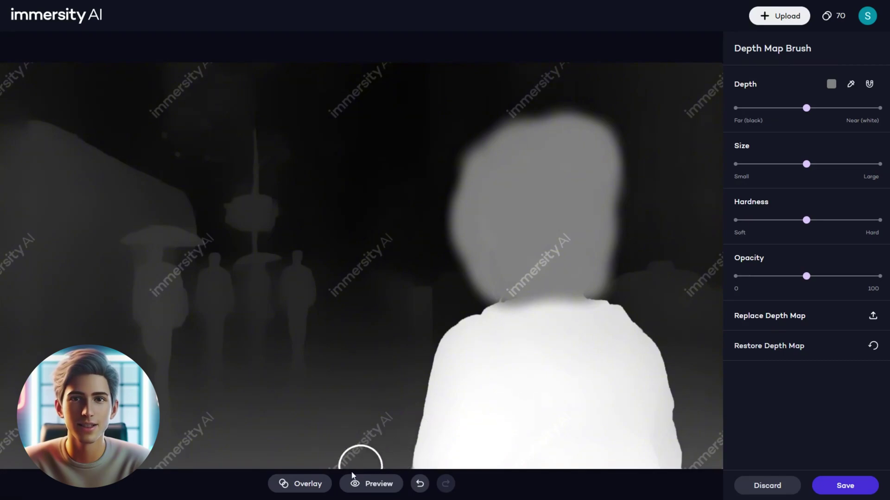
left_click(381, 485)
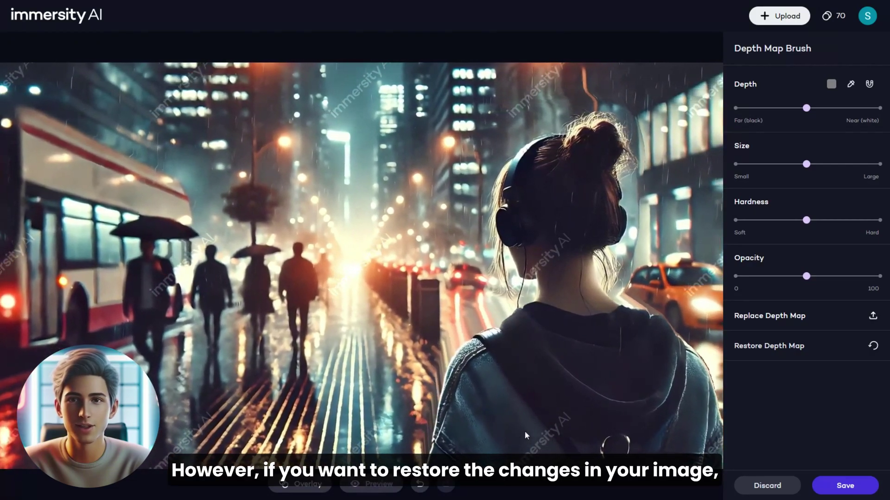
left_click(420, 484)
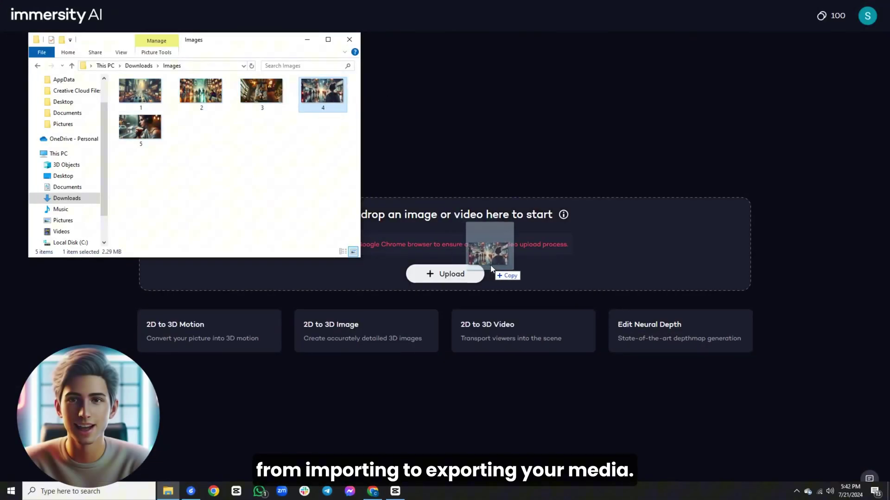
Step: Upload image 4 from the Images folder and export the 3D motion at the standard Limited (1280x720) size
left_click_drag(491, 268, 466, 263)
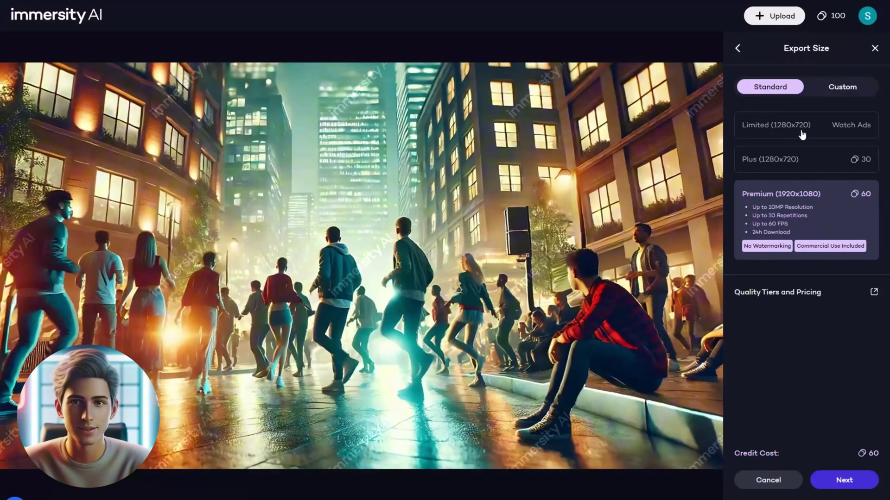
left_click(802, 134)
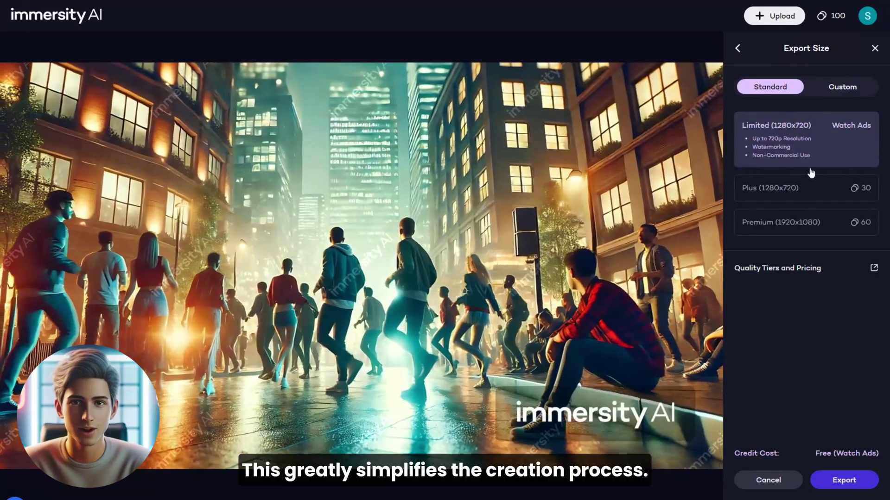
left_click(844, 480)
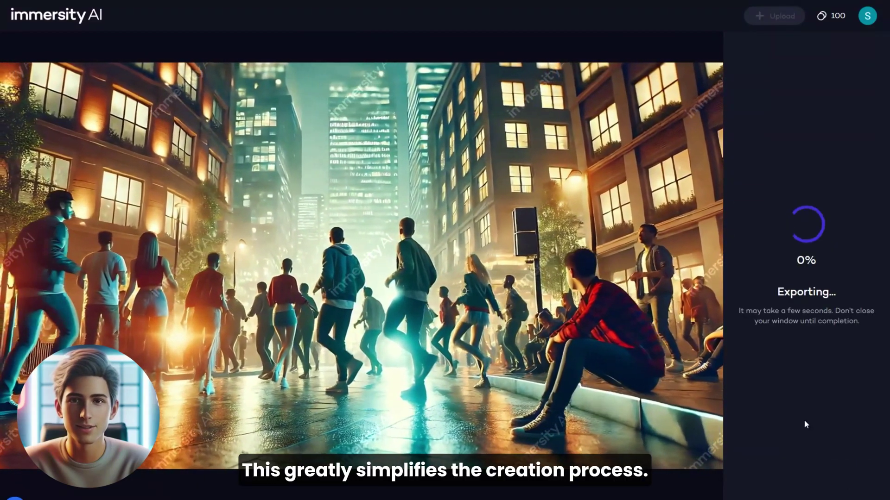